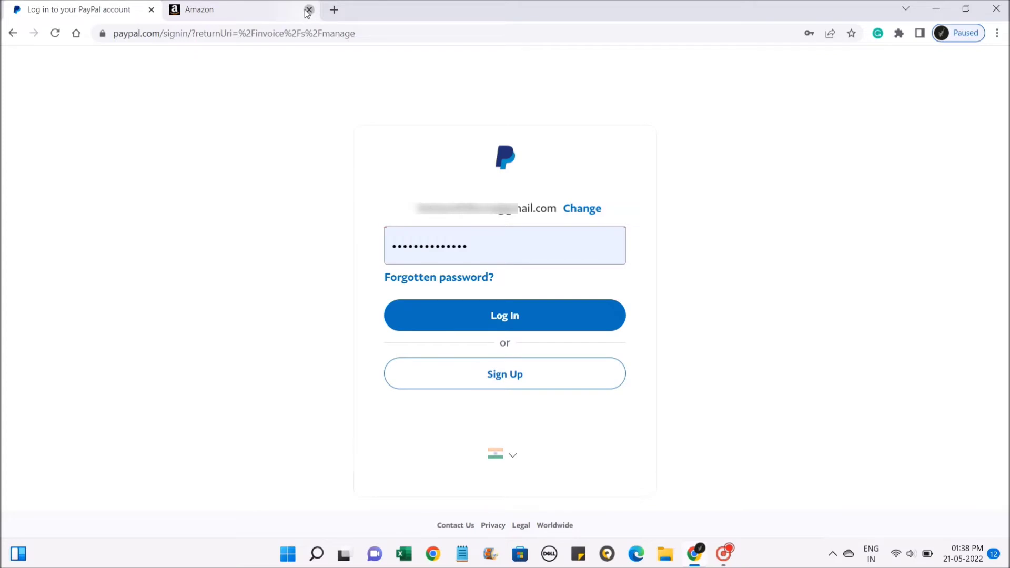
Close the Amazon tab and log in to the PayPal account.
{"action": "left_click", "coordinate": [309, 10]}
{"action": "left_click", "coordinate": [510, 330]}
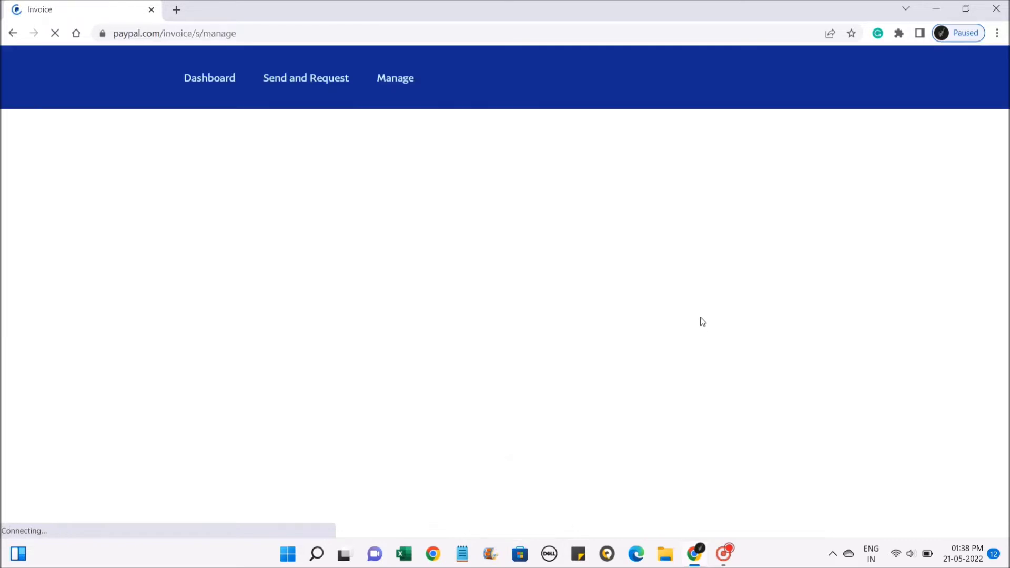
Start a new payment in Send and Request and enter the recipient's e-mail address.
{"action": "left_click", "coordinate": [302, 78]}
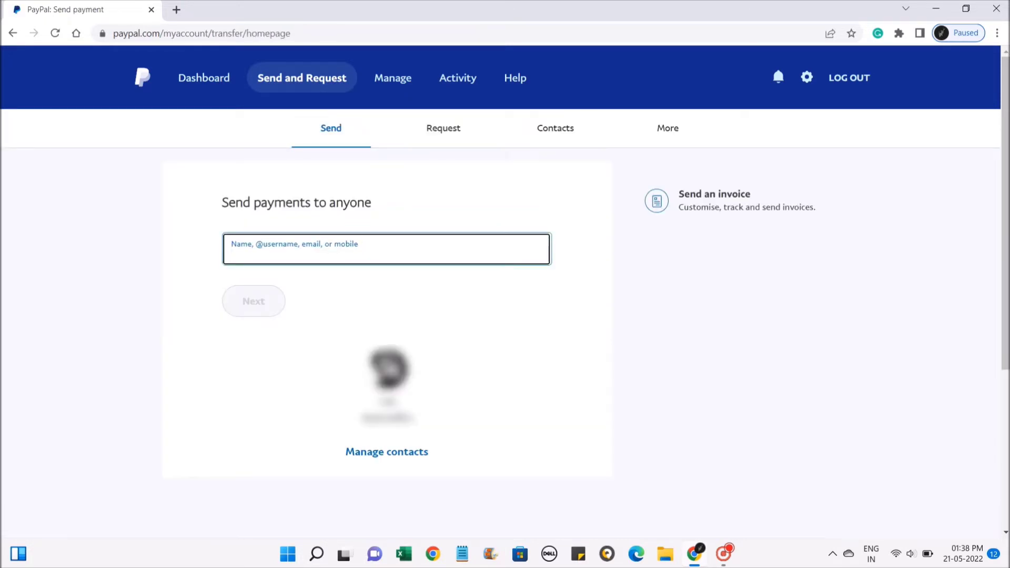
{"action": "left_click", "coordinate": [371, 247]}
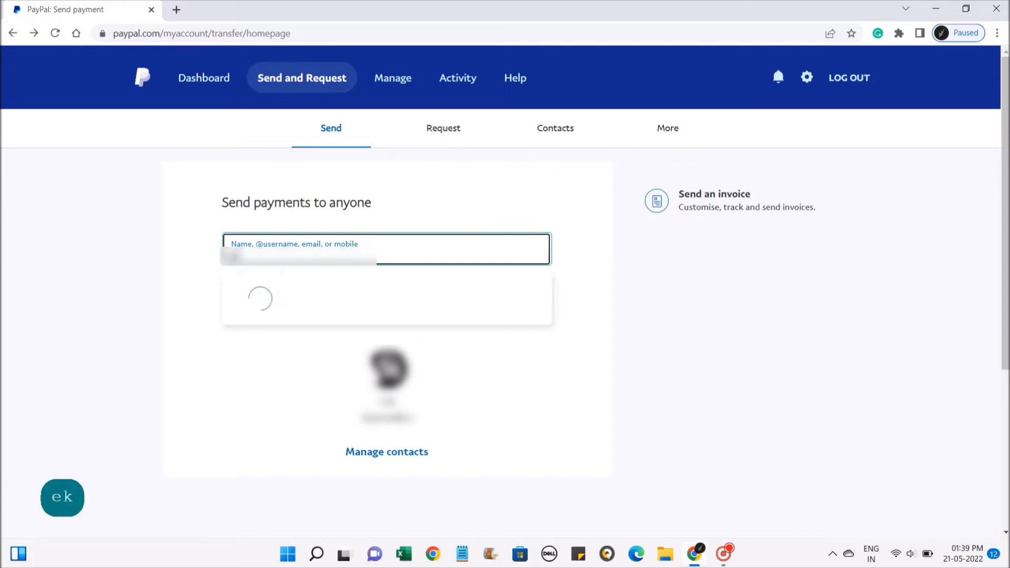
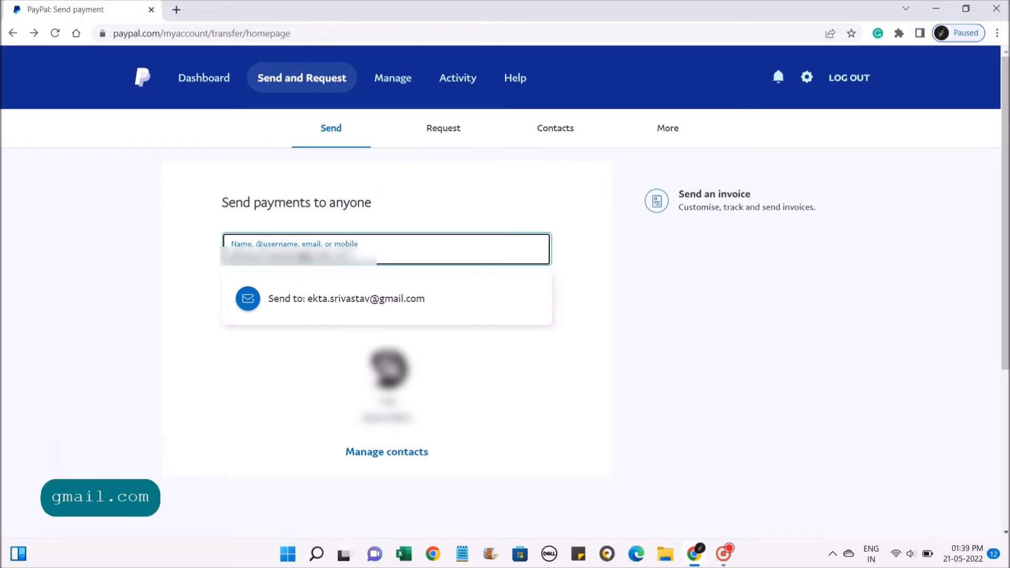
Continue to the payment preview for that address, then leave it via the recent-pages list.
{"action": "key", "text": "ctrl+a"}
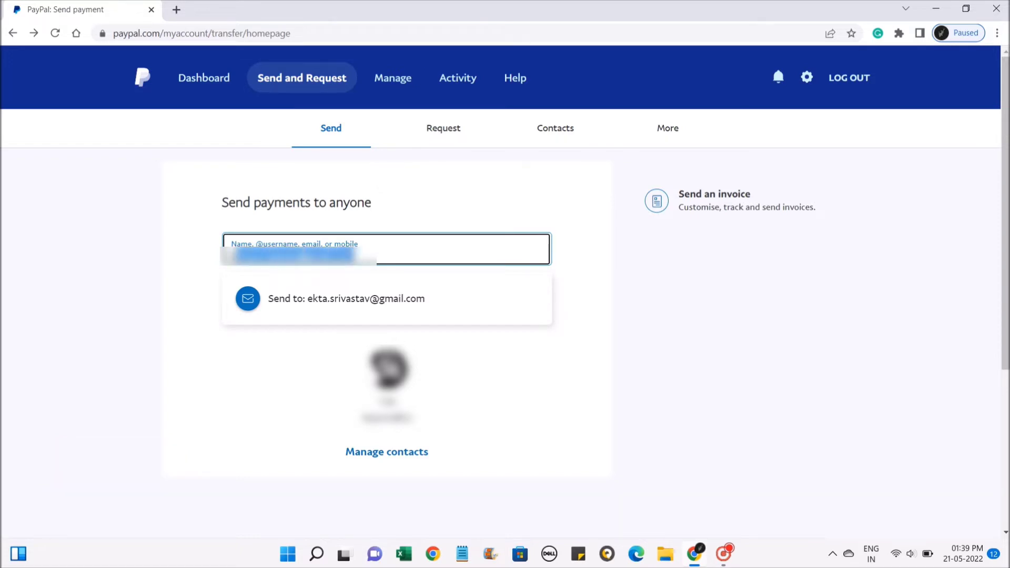
{"action": "right_click", "coordinate": [301, 259]}
{"action": "left_click", "coordinate": [336, 305]}
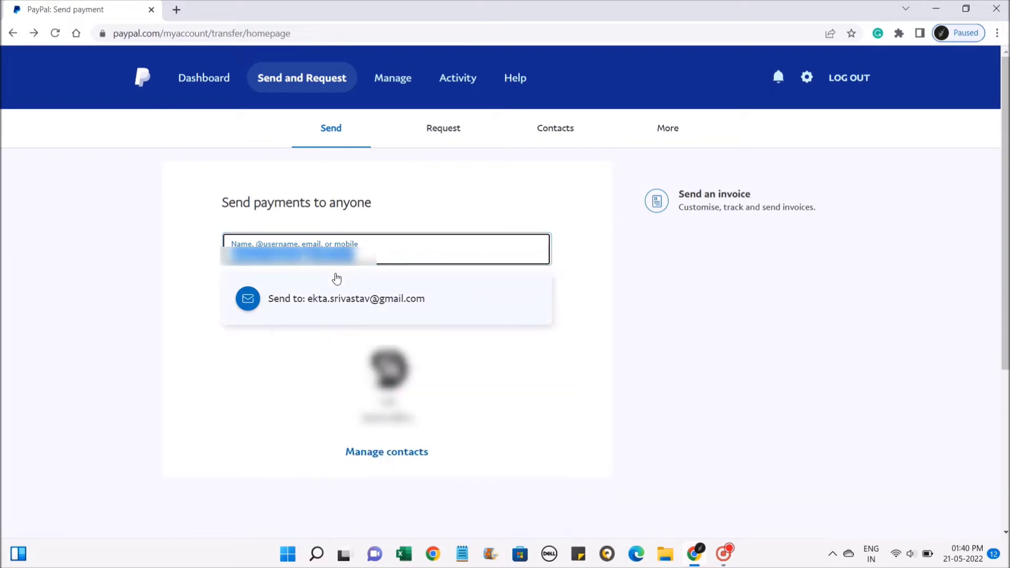
{"action": "left_click", "coordinate": [401, 216]}
{"action": "key", "text": "Return"}
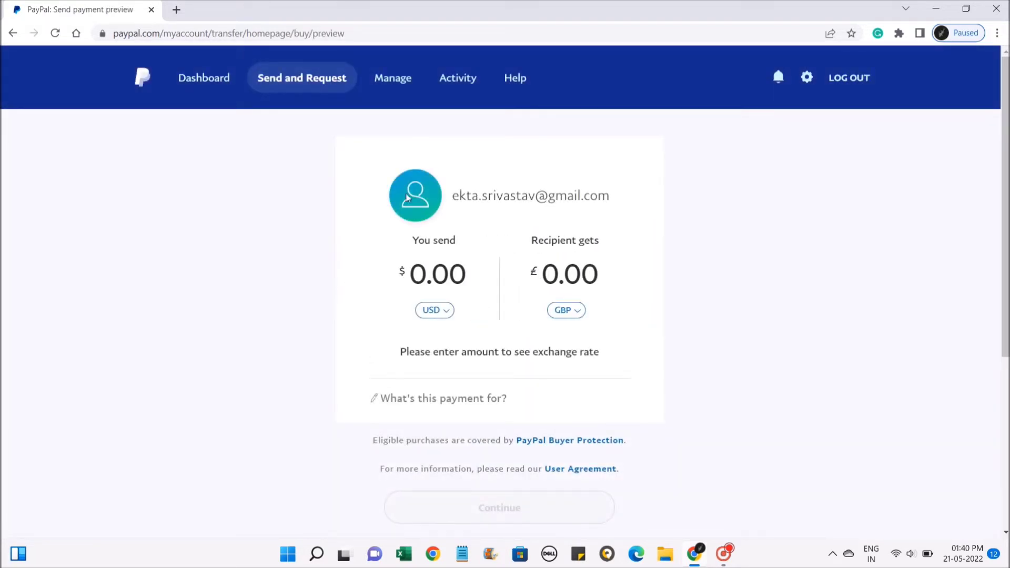
{"action": "right_click", "coordinate": [12, 33]}
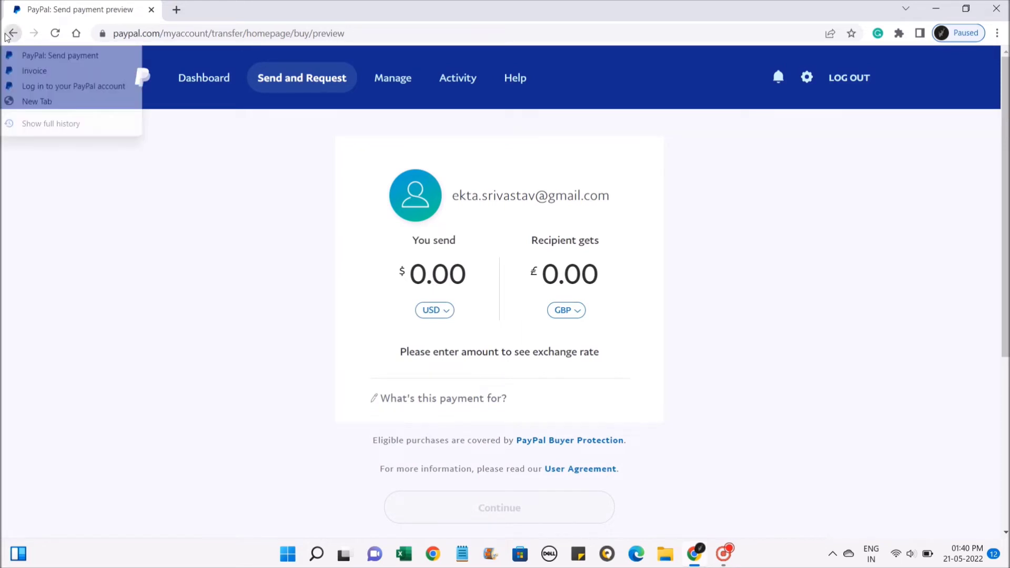
{"action": "left_click", "coordinate": [152, 185]}
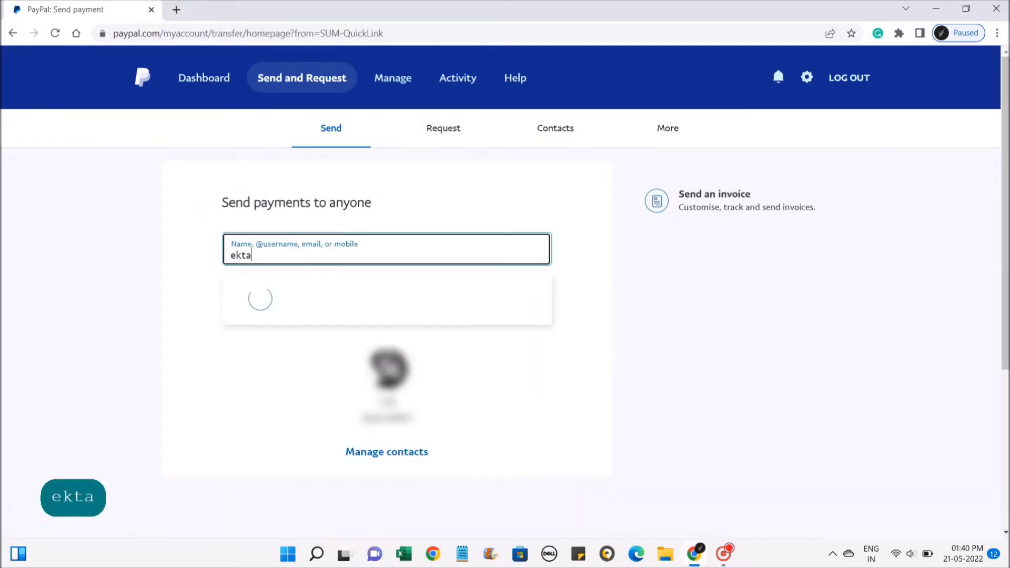
Search for the recipient by part of their name and pick their profile from the suggestions.
{"action": "type", "text": "sriva"}
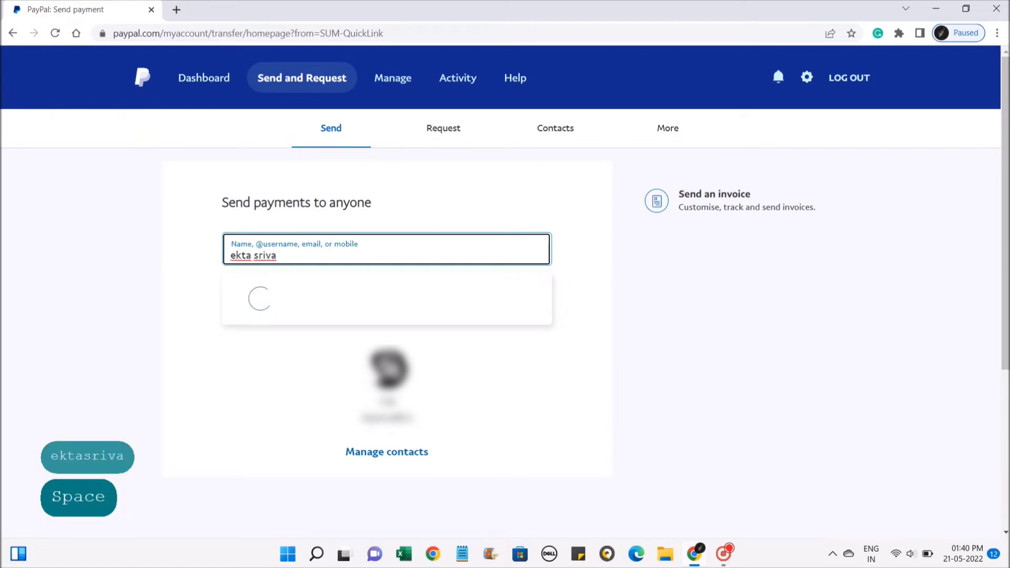
{"action": "scroll", "coordinate": [326, 400], "scroll_direction": "down", "scroll_amount": 2}
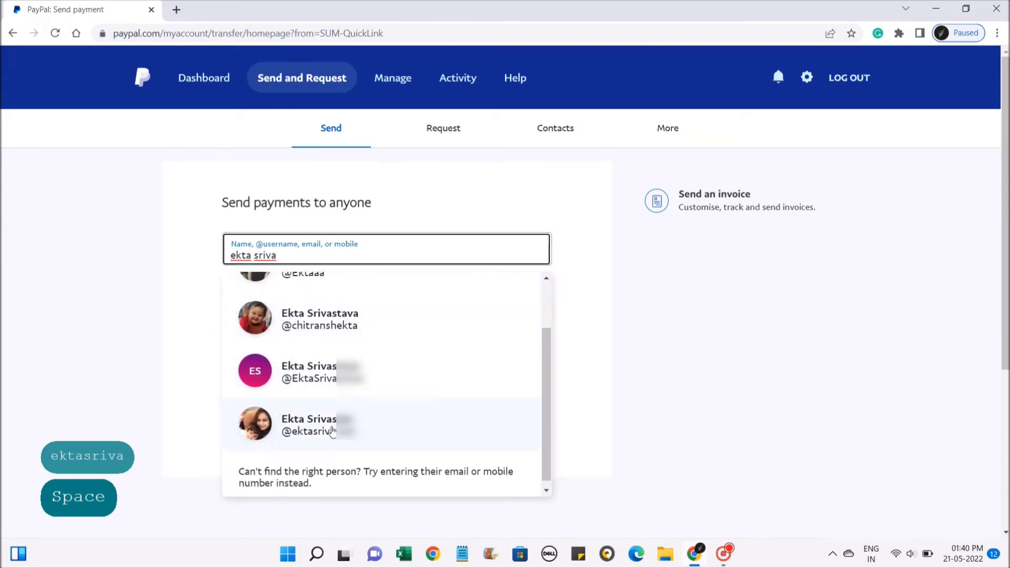
{"action": "left_click", "coordinate": [333, 431]}
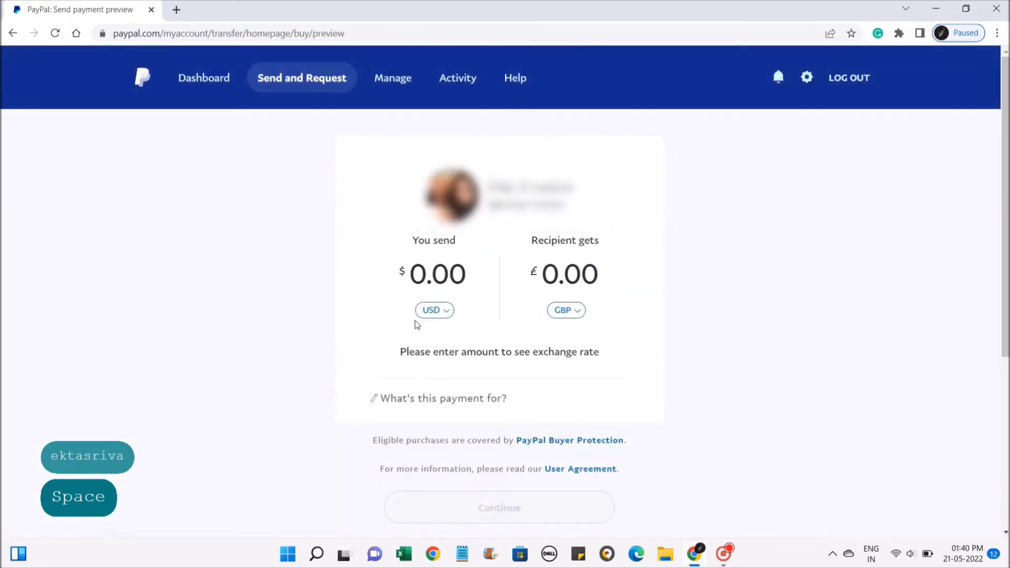
Switch the sending currency to INR and enter 6275.00 as the amount.
{"action": "left_click", "coordinate": [437, 310]}
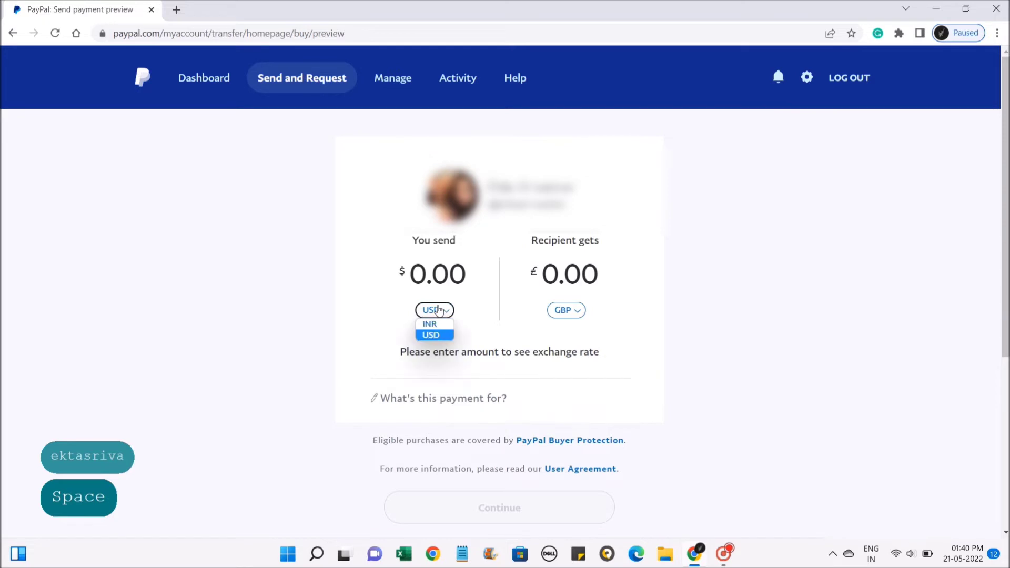
{"action": "left_click", "coordinate": [434, 323]}
{"action": "left_click", "coordinate": [433, 282]}
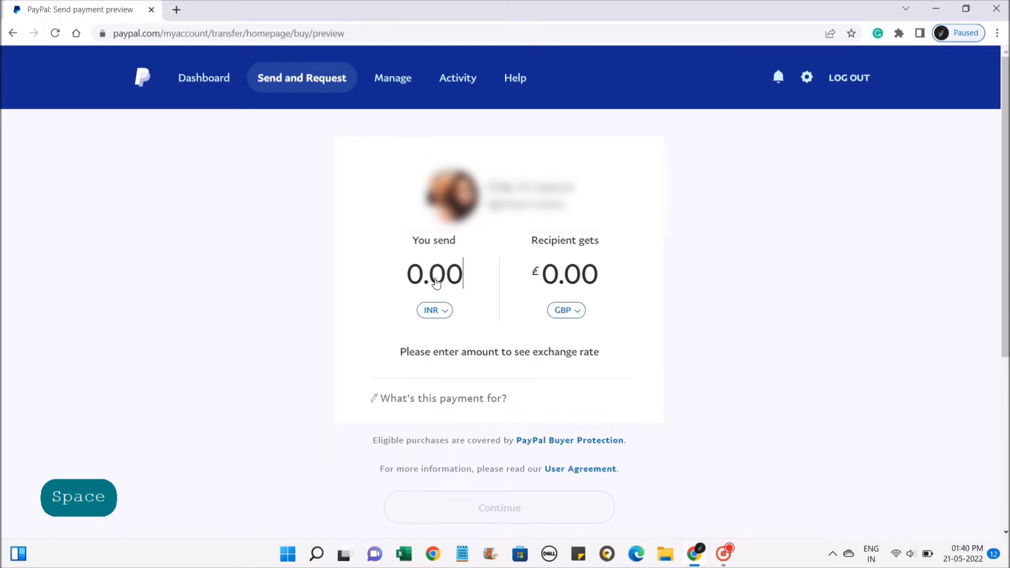
{"action": "double_click", "coordinate": [415, 277]}
{"action": "left_click", "coordinate": [415, 278]}
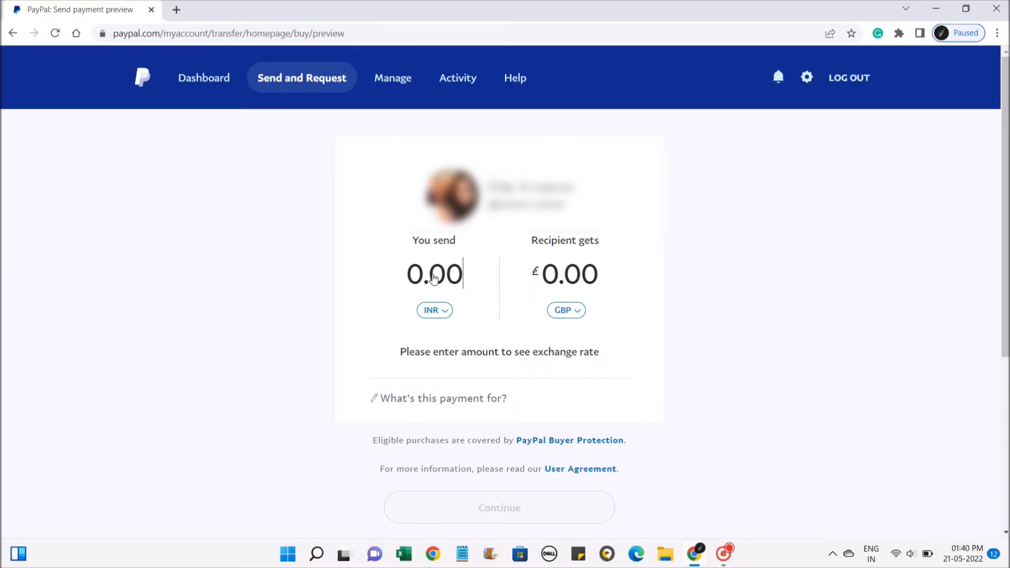
{"action": "type", "text": "6275."}
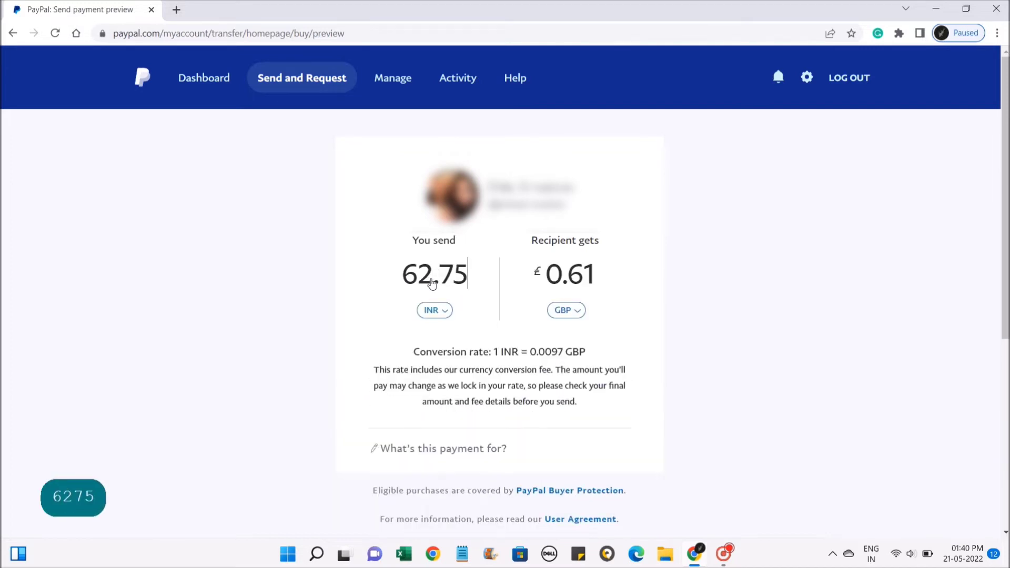
{"action": "type", "text": "00"}
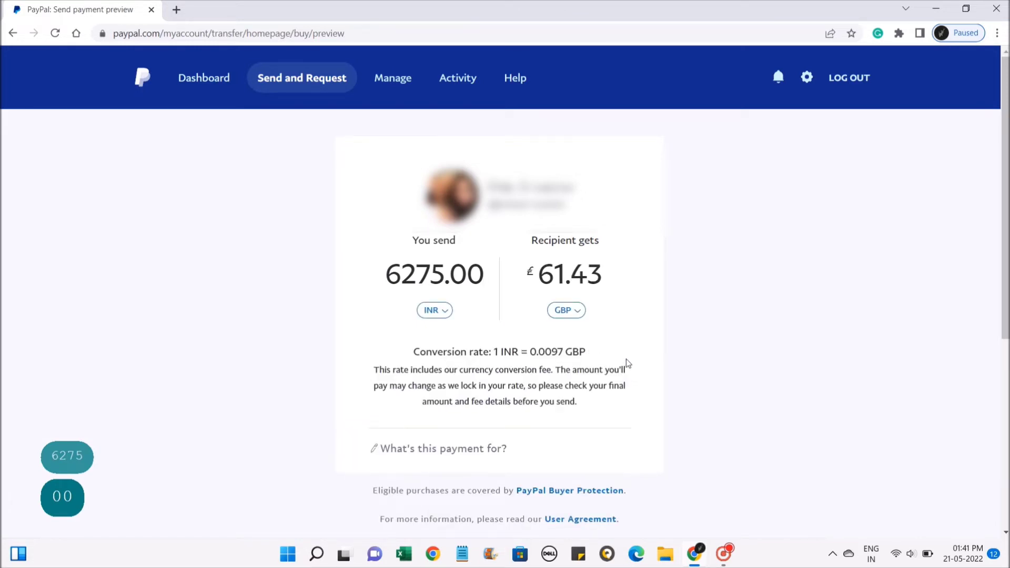
Set the recipient currency to USD and retype the sending amount as 6275.00 INR.
{"action": "left_click", "coordinate": [573, 312]}
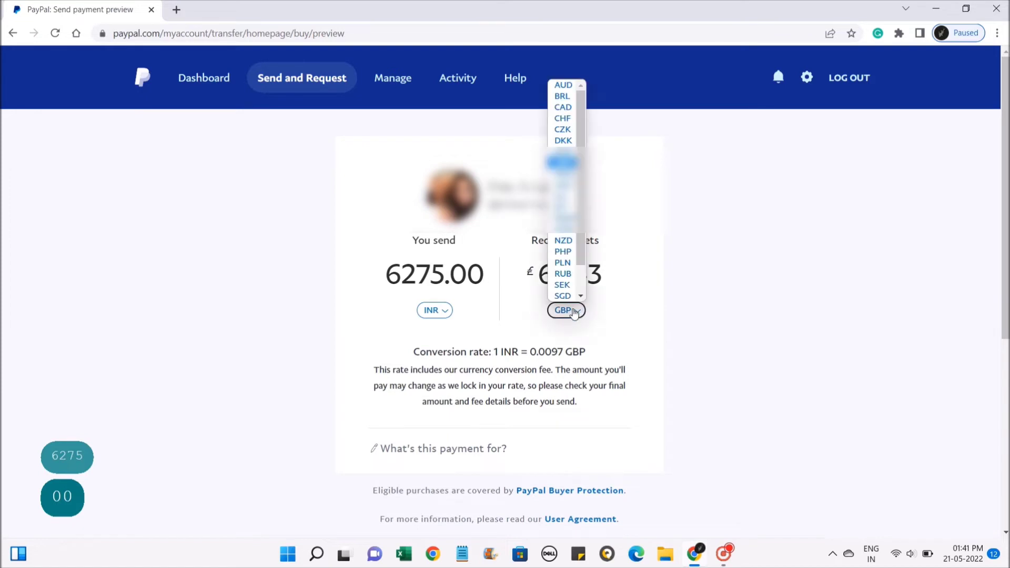
{"action": "left_click", "coordinate": [573, 311]}
{"action": "left_click", "coordinate": [556, 310]}
{"action": "scroll", "coordinate": [566, 287], "scroll_direction": "down", "scroll_amount": 1}
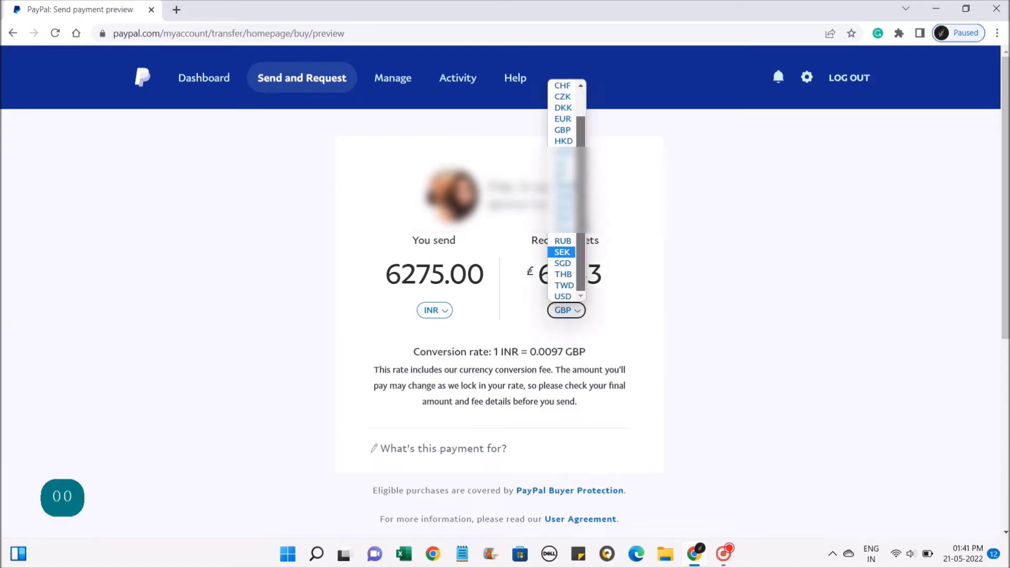
{"action": "left_click", "coordinate": [564, 297]}
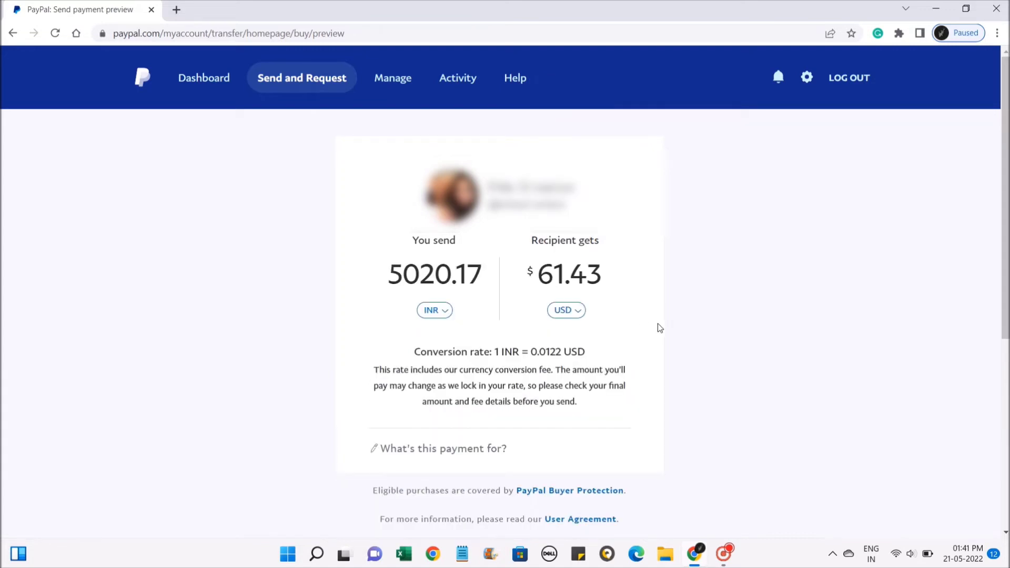
{"action": "left_click", "coordinate": [420, 285]}
{"action": "left_click_drag", "start_coordinate": [387, 276], "coordinate": [490, 275]}
{"action": "type", "text": "6"}
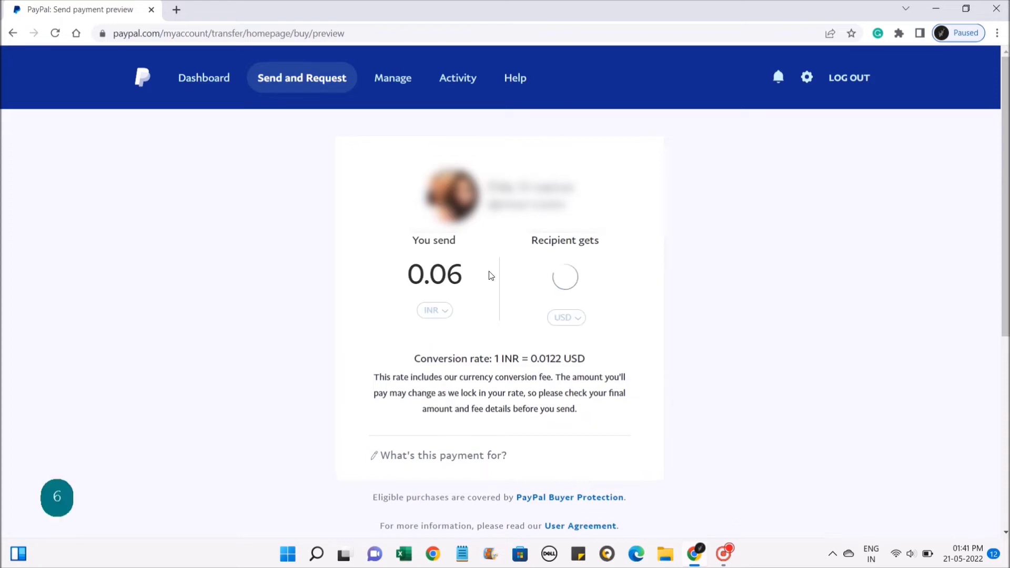
{"action": "type", "text": "275.00"}
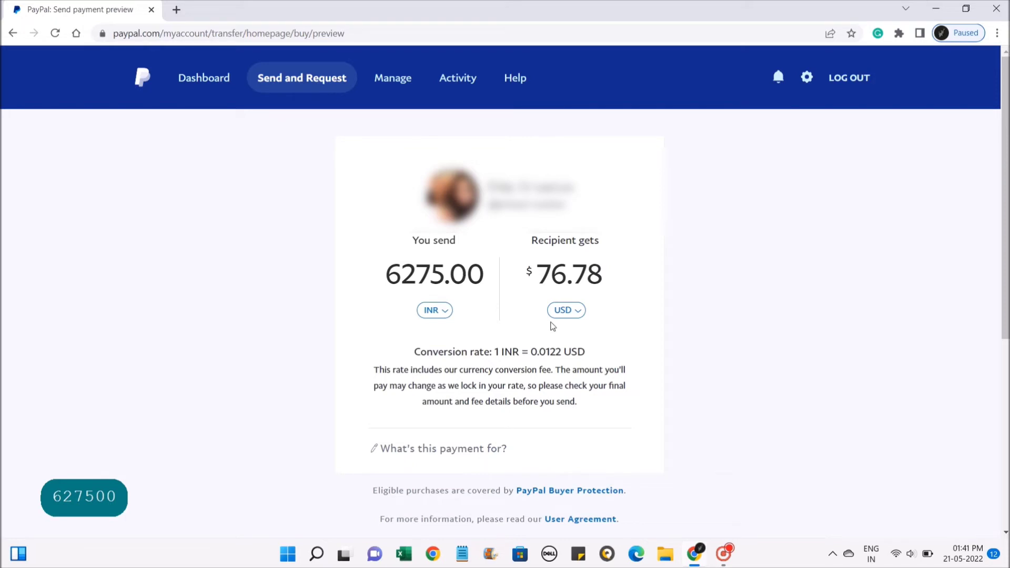
Add the note 'Reimbursement of international shipping charges' and continue to the payment review.
{"action": "scroll", "coordinate": [655, 319], "scroll_direction": "down", "scroll_amount": 1}
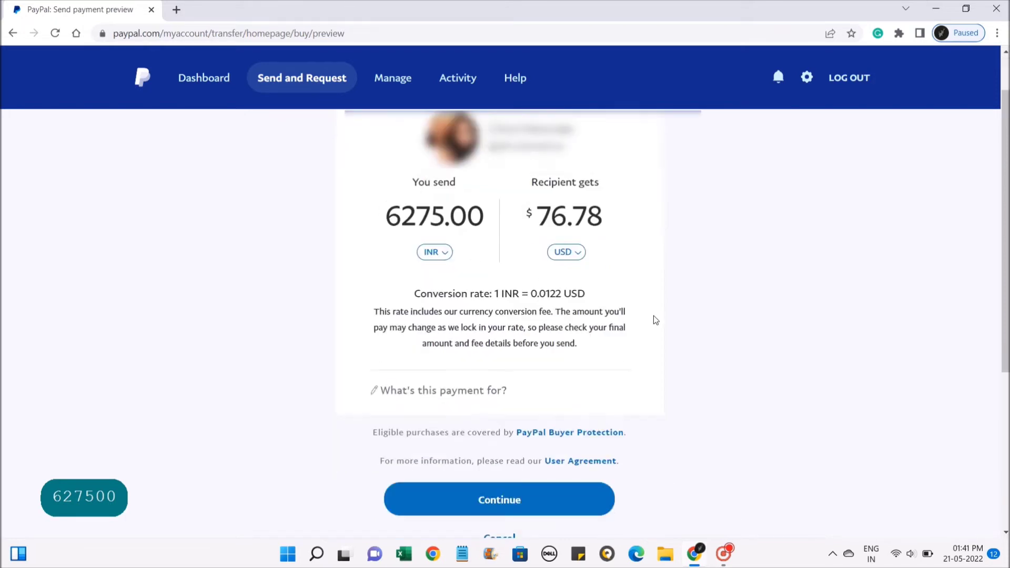
{"action": "left_click", "coordinate": [523, 390]}
{"action": "type", "text": "Reim"}
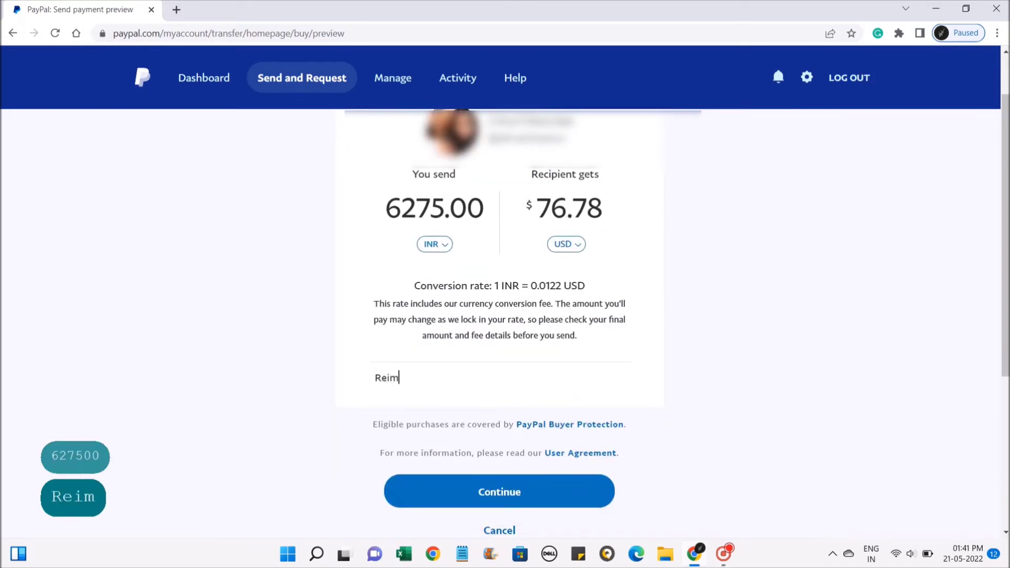
{"action": "type", "text": "busr"}
{"action": "key", "text": "BackSpace"}
{"action": "key", "text": "BackSpace"}
{"action": "type", "text": "r"}
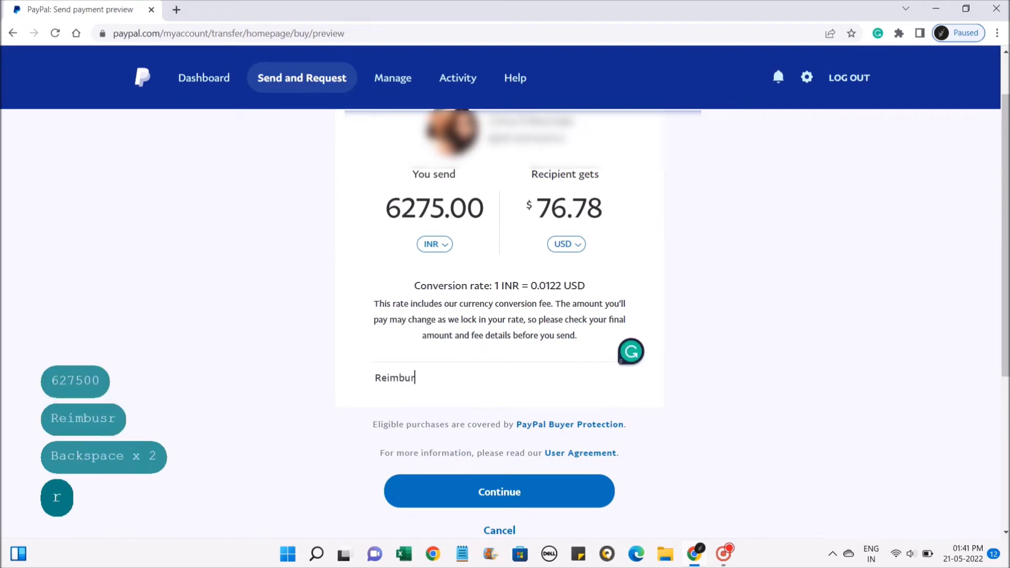
{"action": "type", "text": "sement of C"}
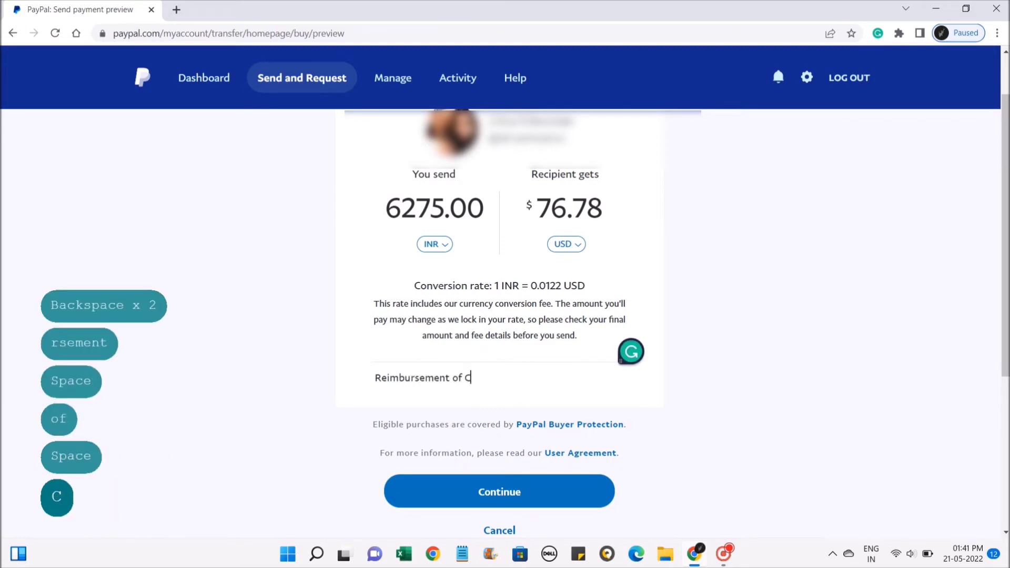
{"action": "key", "text": "BackSpace"}
{"action": "type", "text": "sh"}
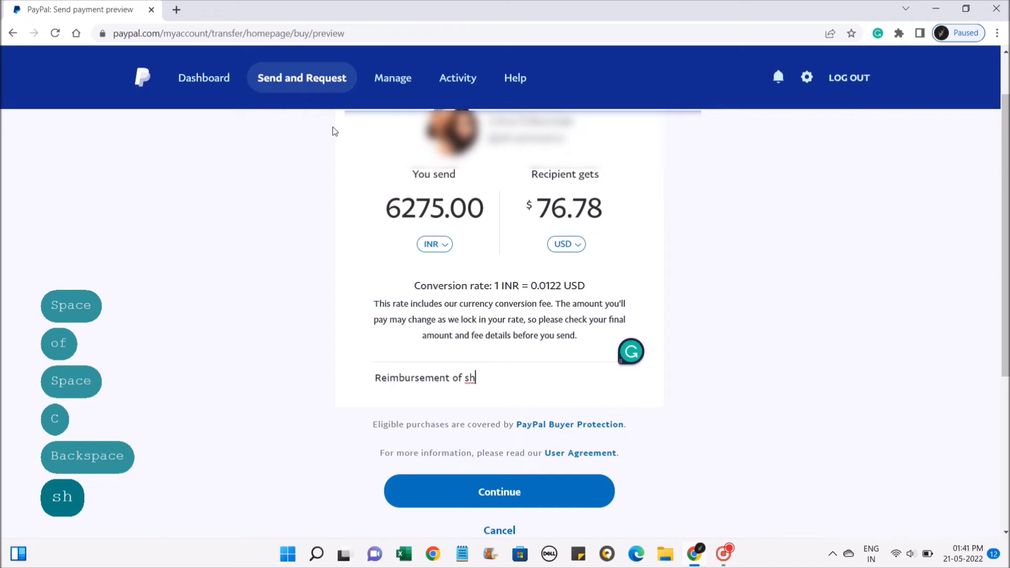
{"action": "right_click", "coordinate": [403, 87]}
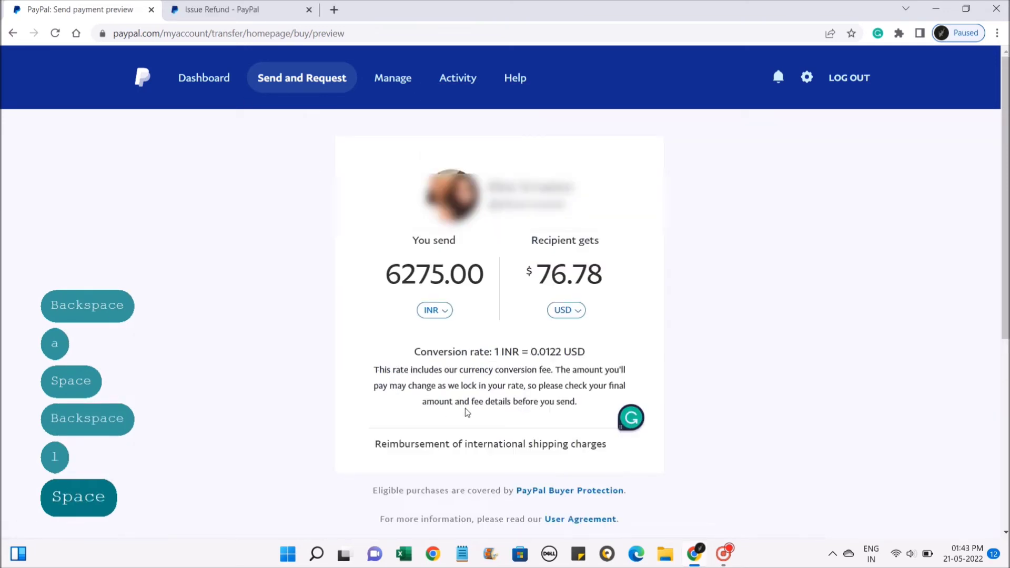
{"action": "scroll", "coordinate": [465, 409], "scroll_direction": "down", "scroll_amount": 1}
{"action": "left_click", "coordinate": [542, 496]}
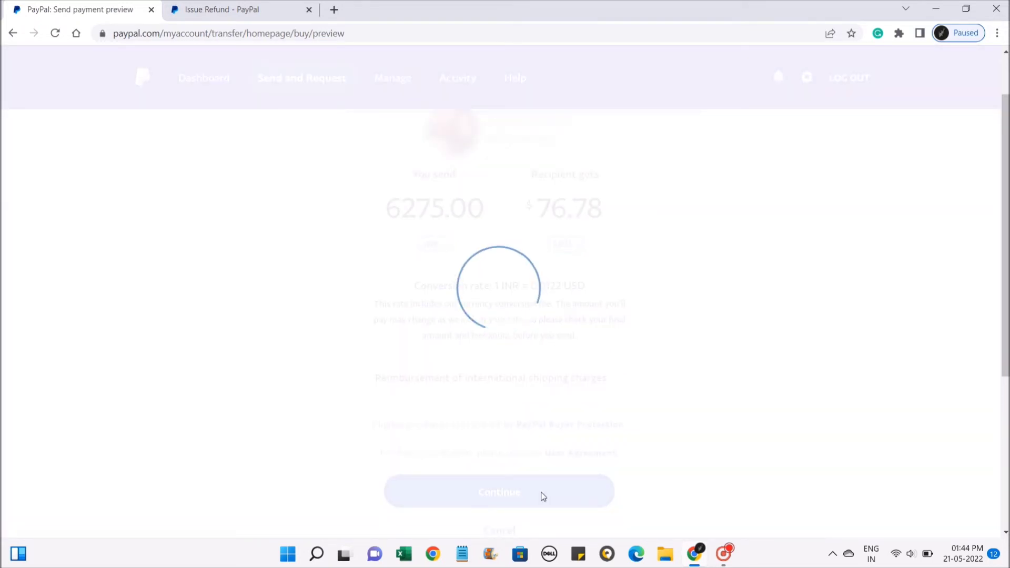
Change the payment method from the SBI debit card and choose to add a new card.
{"action": "scroll", "coordinate": [517, 451], "scroll_direction": "down", "scroll_amount": 2}
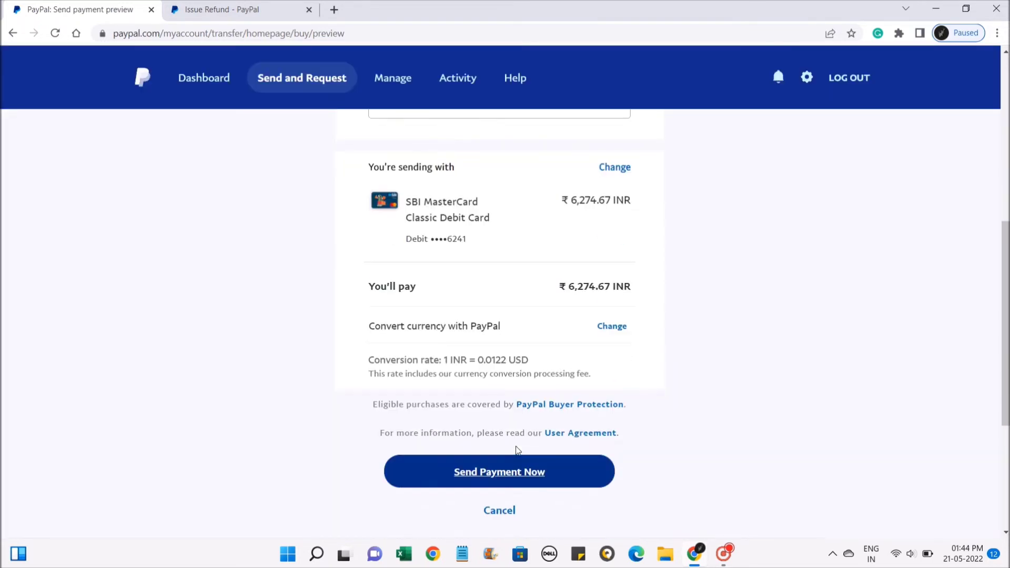
{"action": "left_click", "coordinate": [610, 167]}
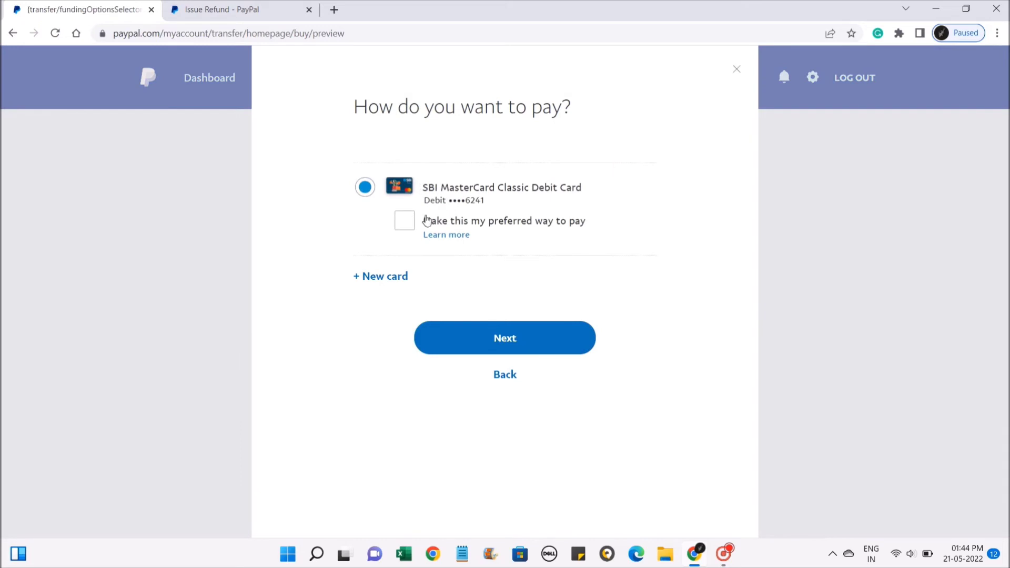
{"action": "left_click", "coordinate": [376, 283]}
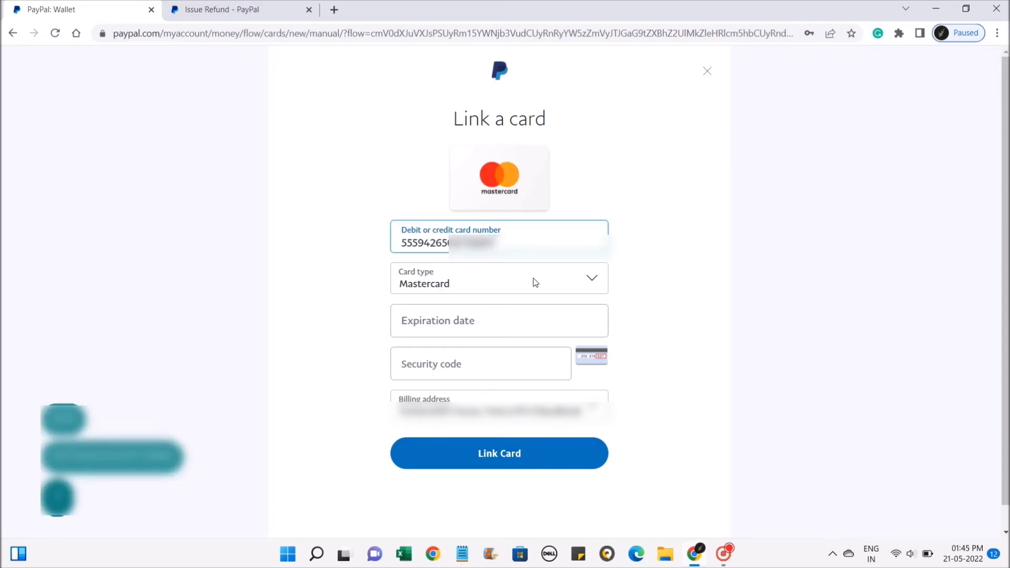
Enter the card's expiration date and security code, link the Mastercard, and return to the payment.
{"action": "key", "text": "Tab"}
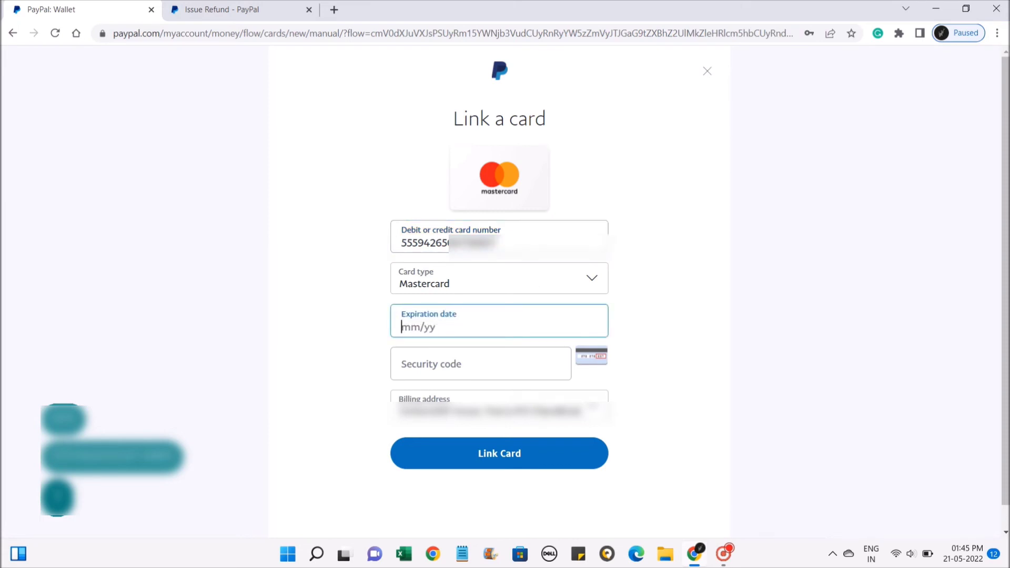
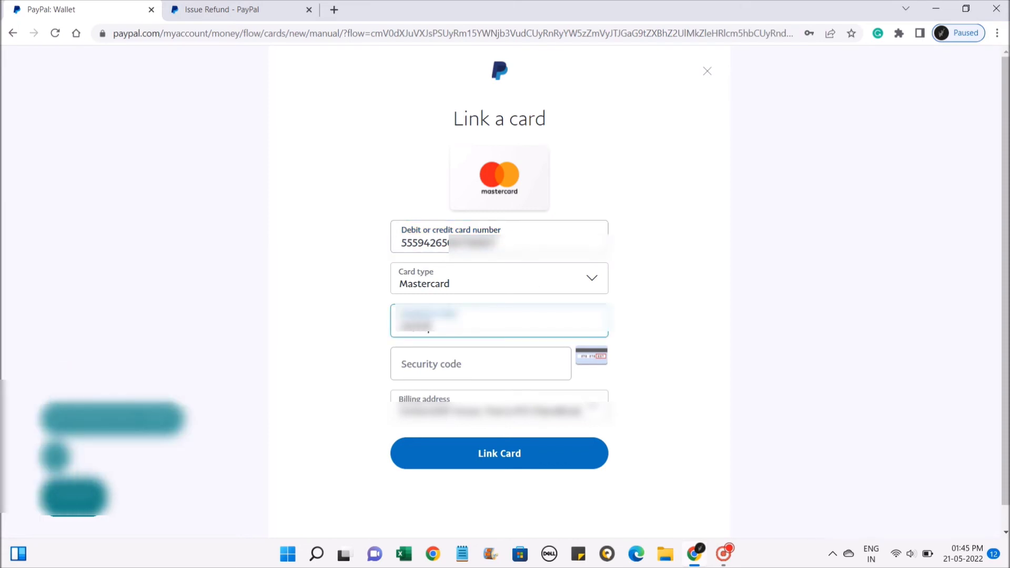
{"action": "key", "text": "Tab"}
{"action": "left_click", "coordinate": [485, 459]}
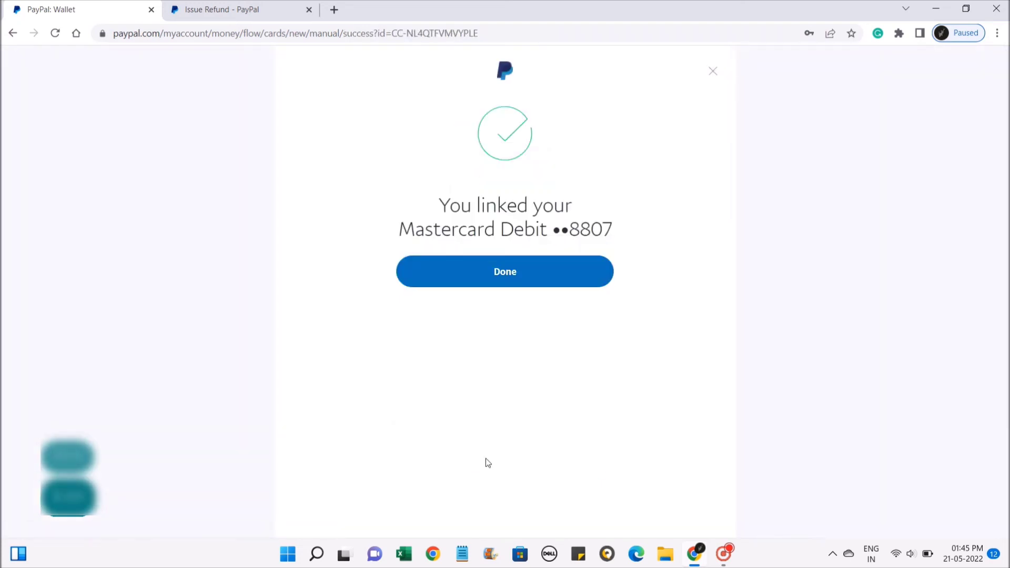
{"action": "left_click", "coordinate": [510, 279]}
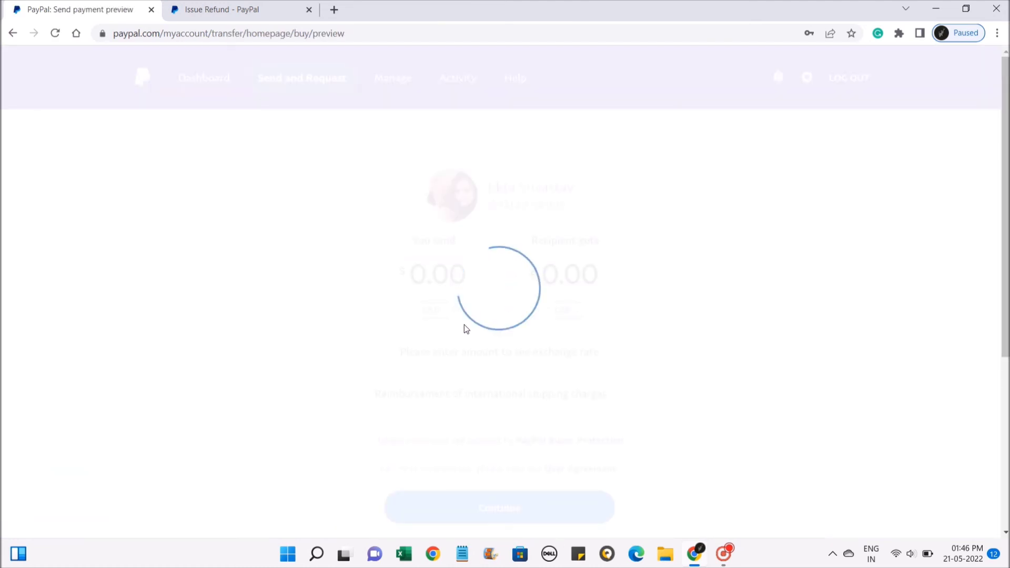
Send the $76.78 payment and submit the bank's one-time code to authorize it.
{"action": "left_click", "coordinate": [514, 470]}
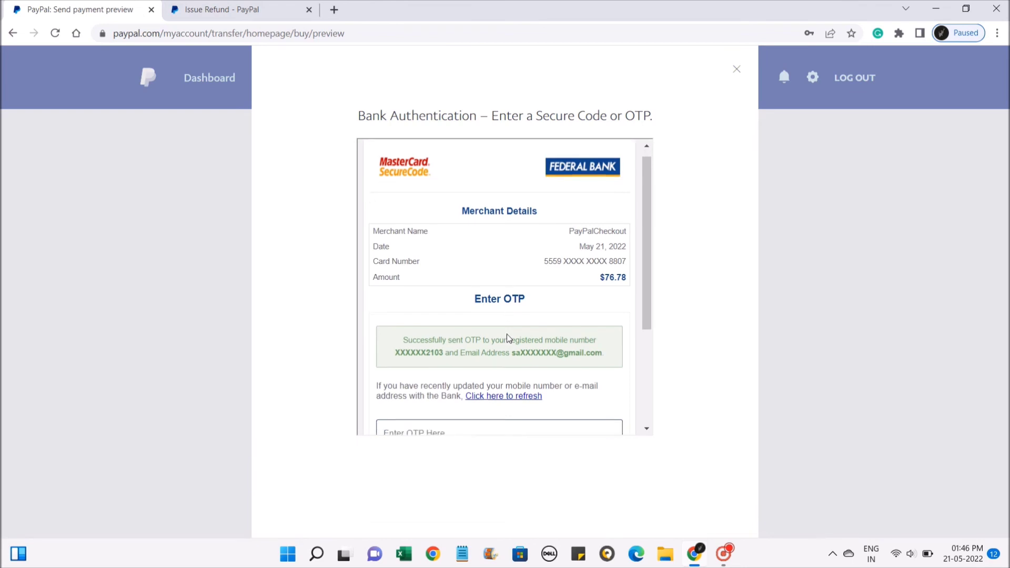
{"action": "scroll", "coordinate": [507, 334], "scroll_direction": "down", "scroll_amount": 2}
{"action": "scroll", "coordinate": [507, 318], "scroll_direction": "up", "scroll_amount": 2}
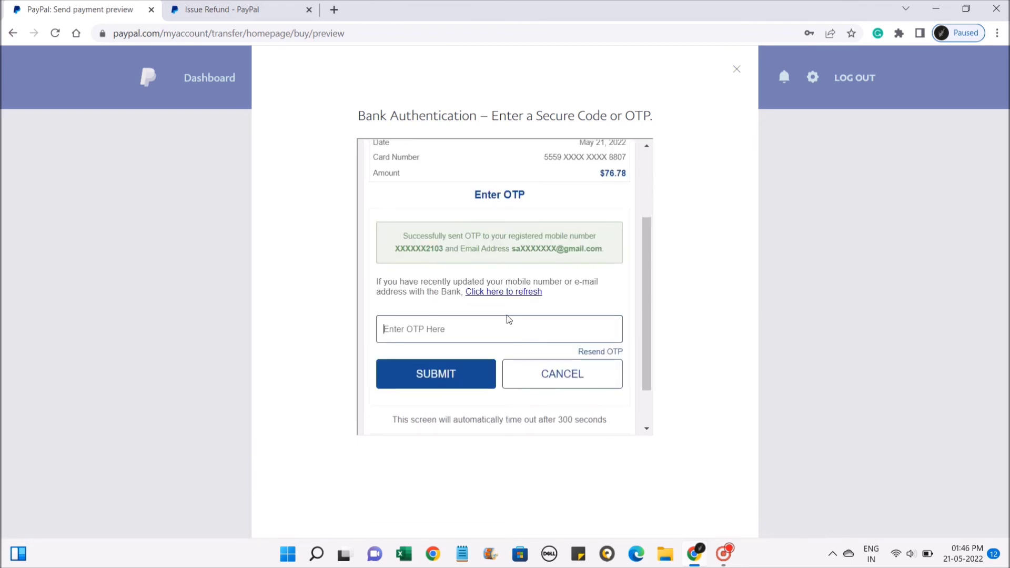
{"action": "scroll", "coordinate": [507, 318], "scroll_direction": "down", "scroll_amount": 2}
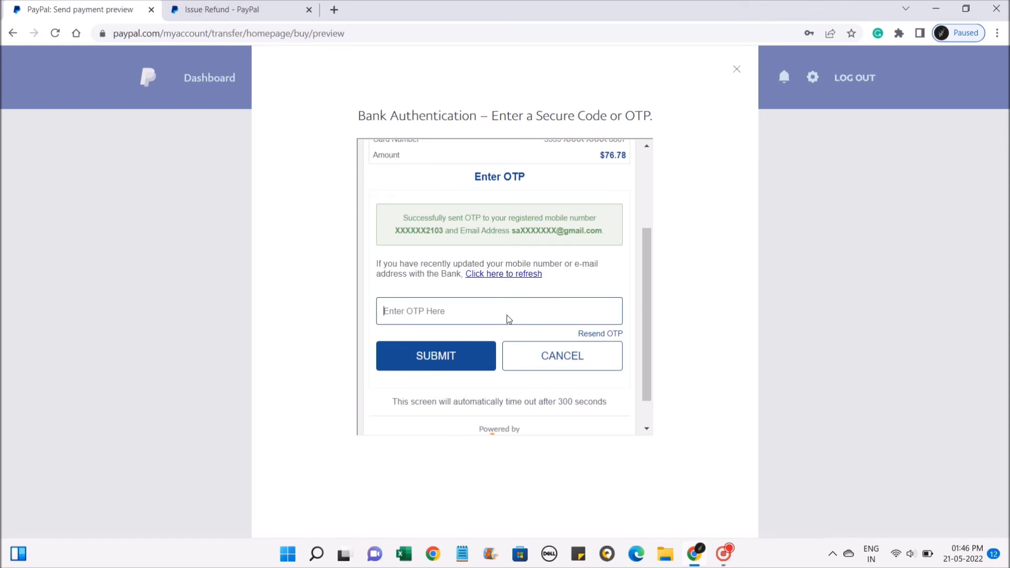
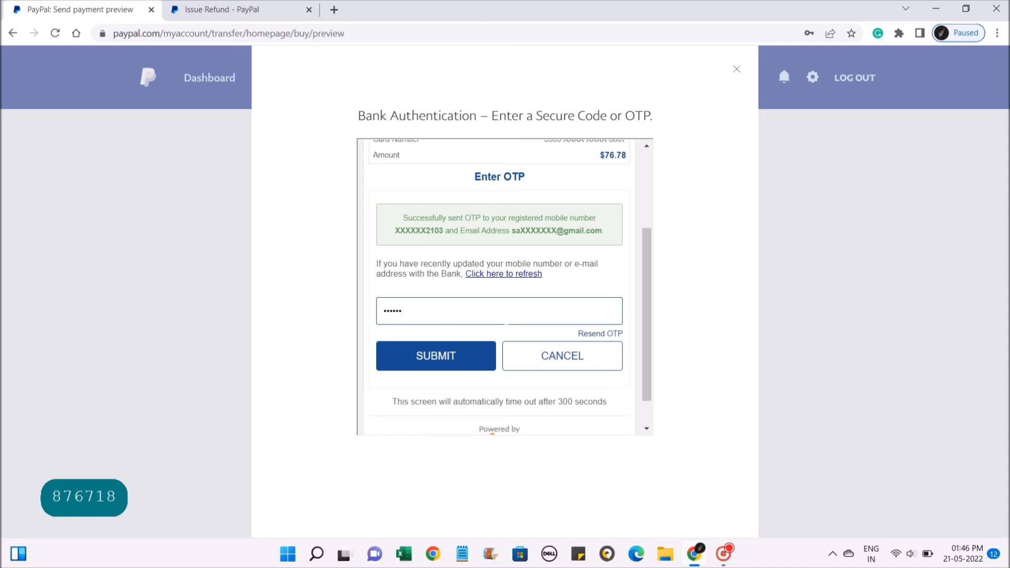
{"action": "left_click", "coordinate": [469, 363]}
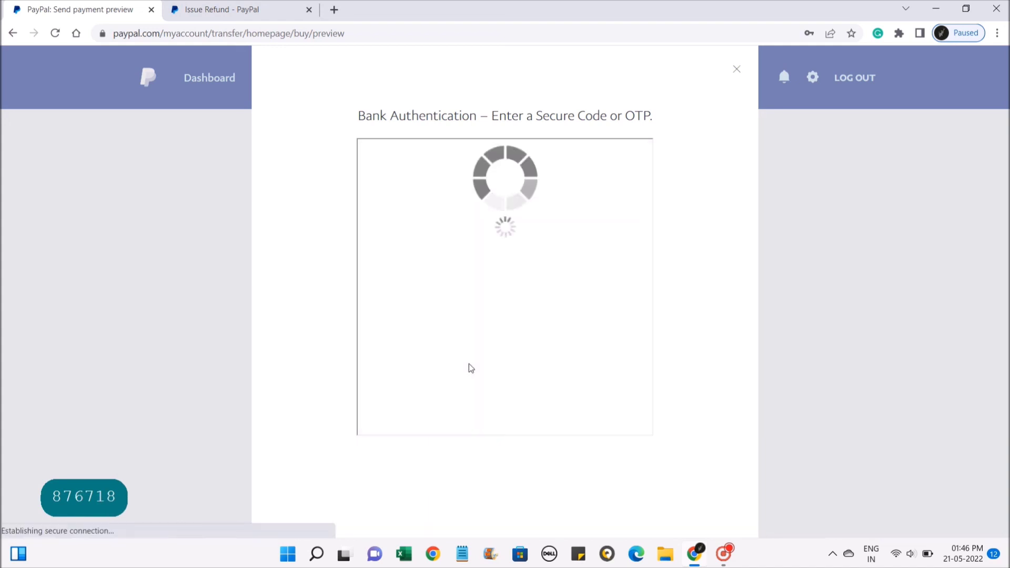